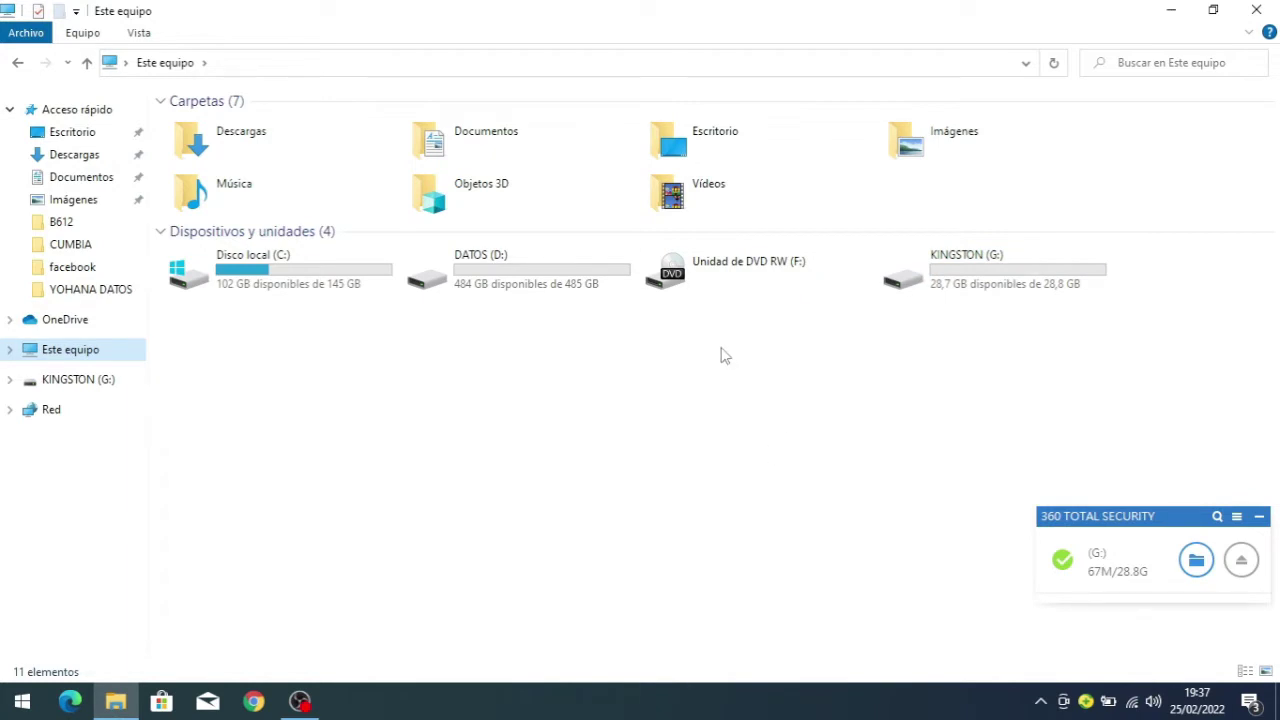
Step: Search Windows for "crear", open the tool for creating and formatting hard disk partitions, and maximize its window
{"action": "key", "text": "super"}
{"action": "type", "text": "cre"}
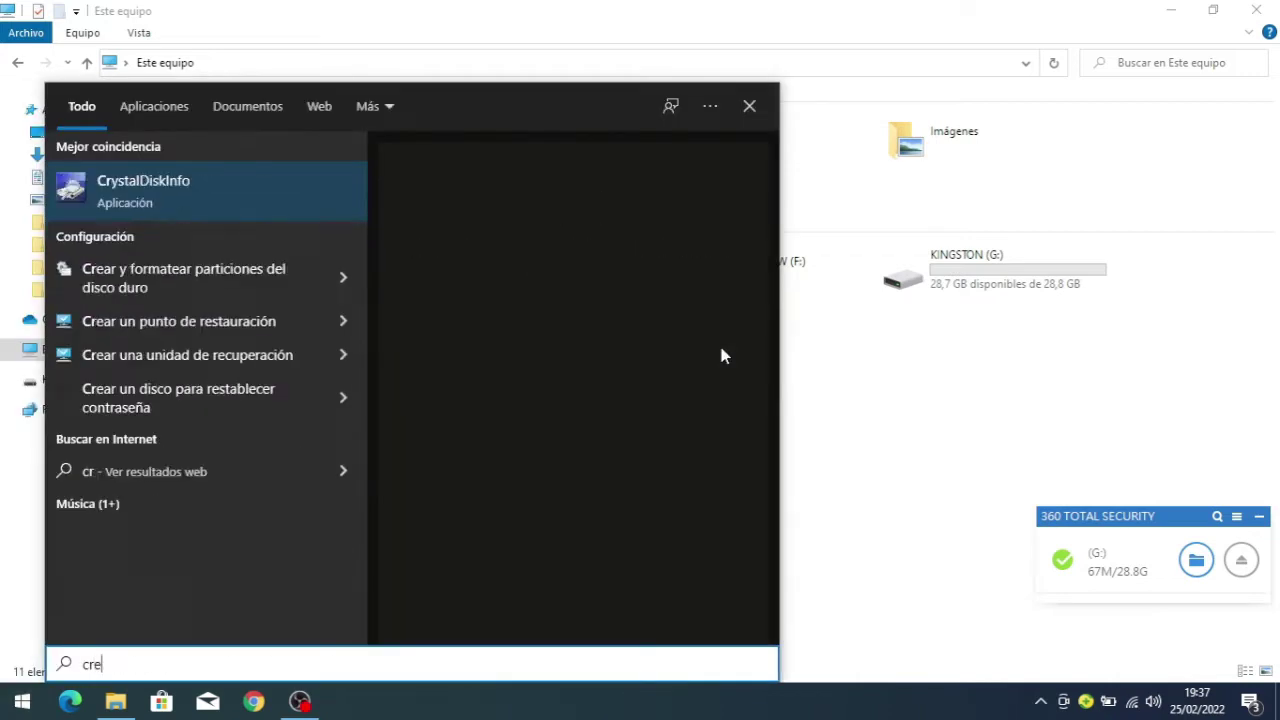
{"action": "type", "text": "ar"}
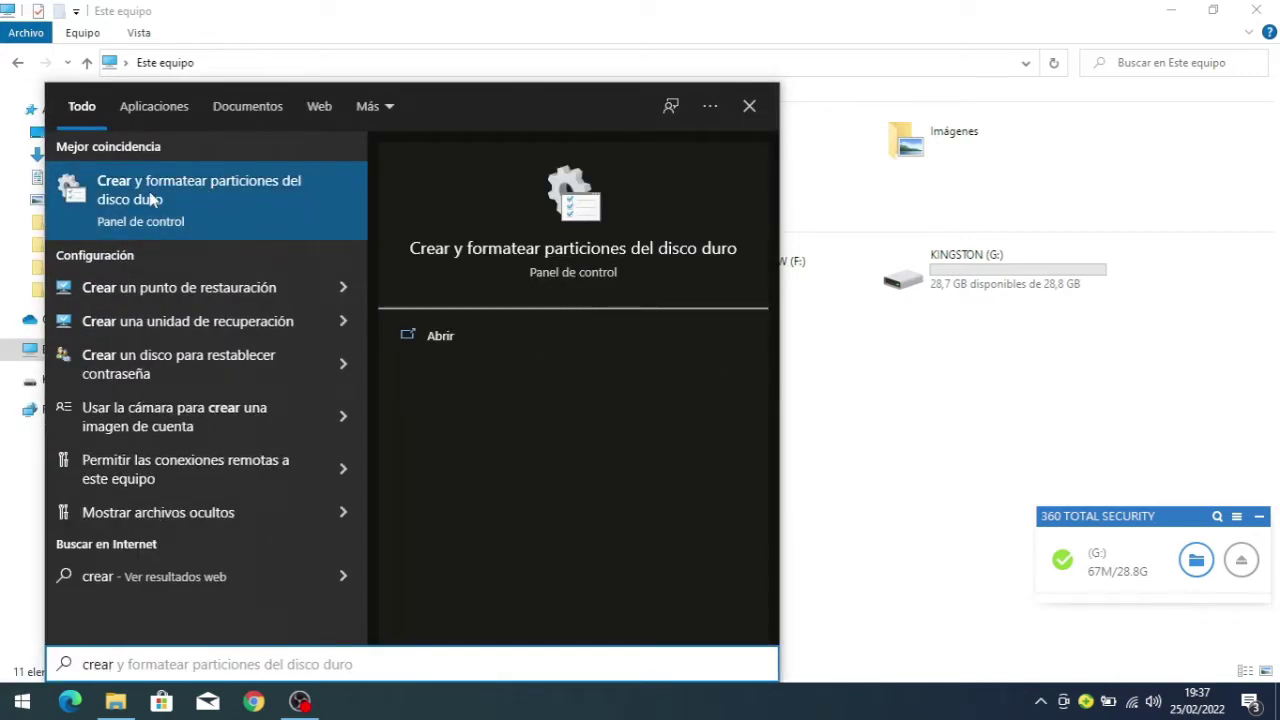
{"action": "left_click", "coordinate": [242, 192]}
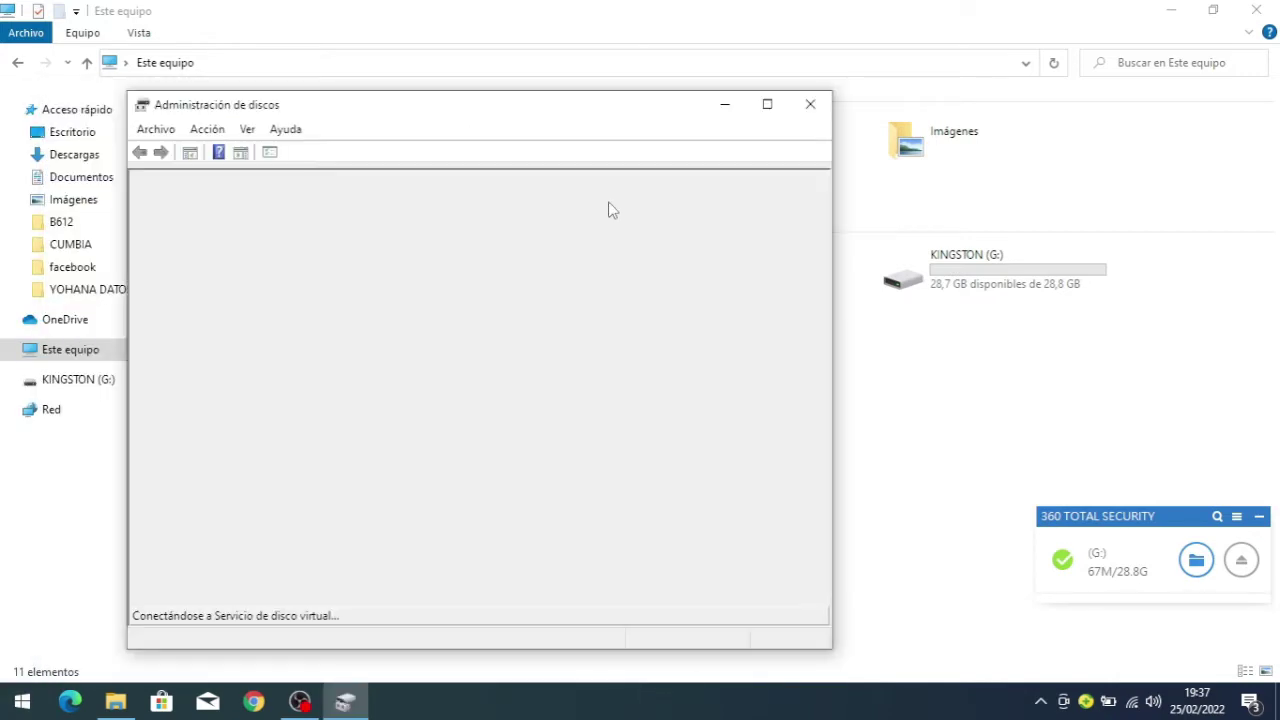
{"action": "left_click", "coordinate": [767, 105]}
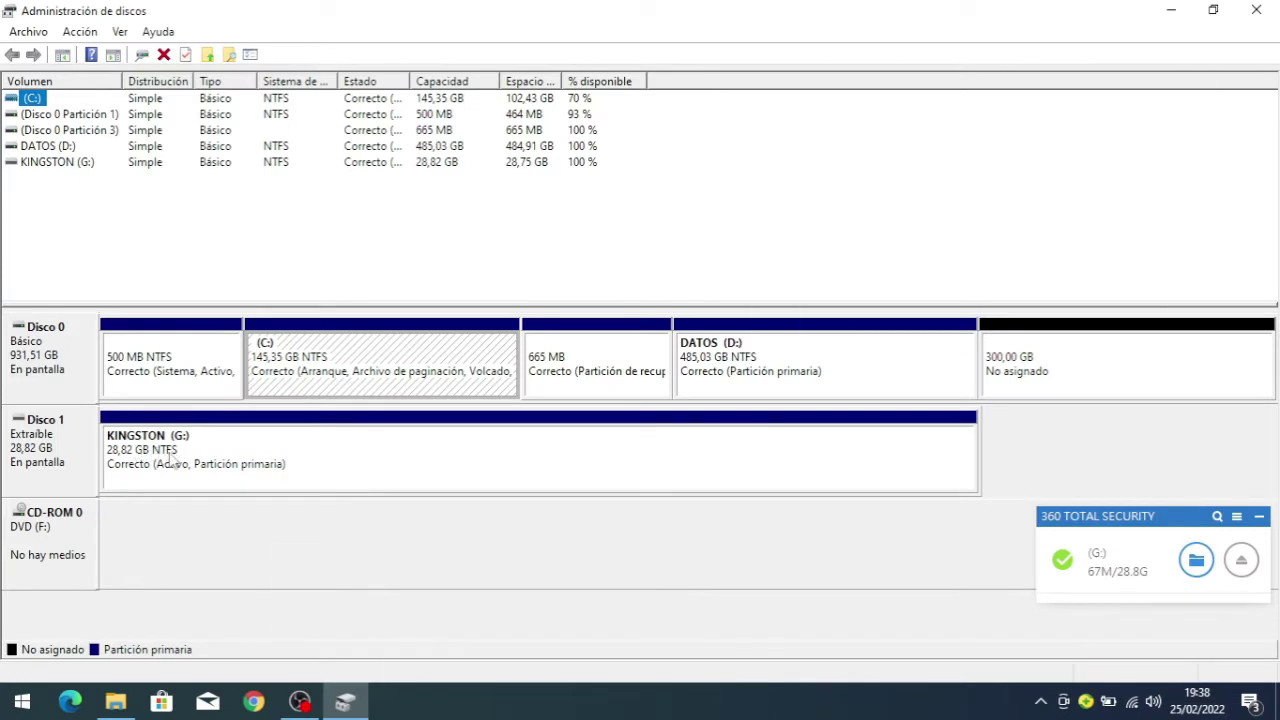
Step: In File Explorer, review the format options of the KINGSTON (G:) drive with NTFS as file system, and close them without formatting
{"action": "left_click", "coordinate": [115, 701]}
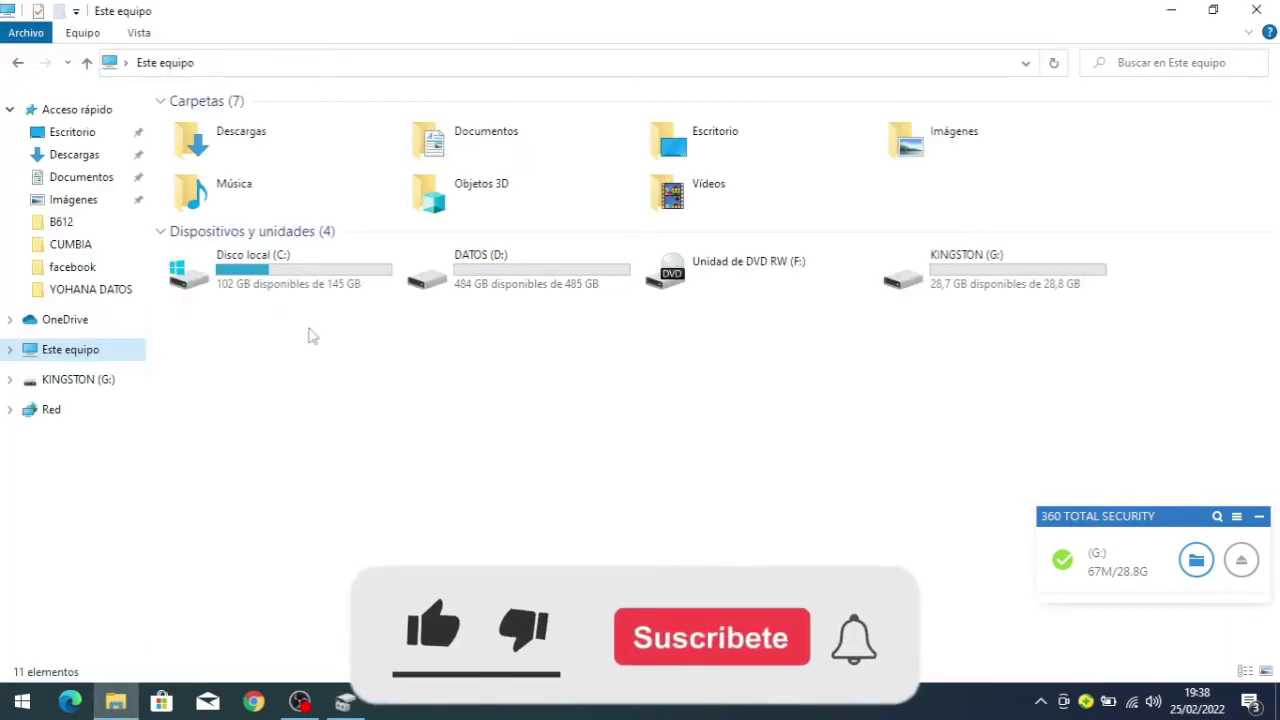
{"action": "left_click", "coordinate": [950, 270]}
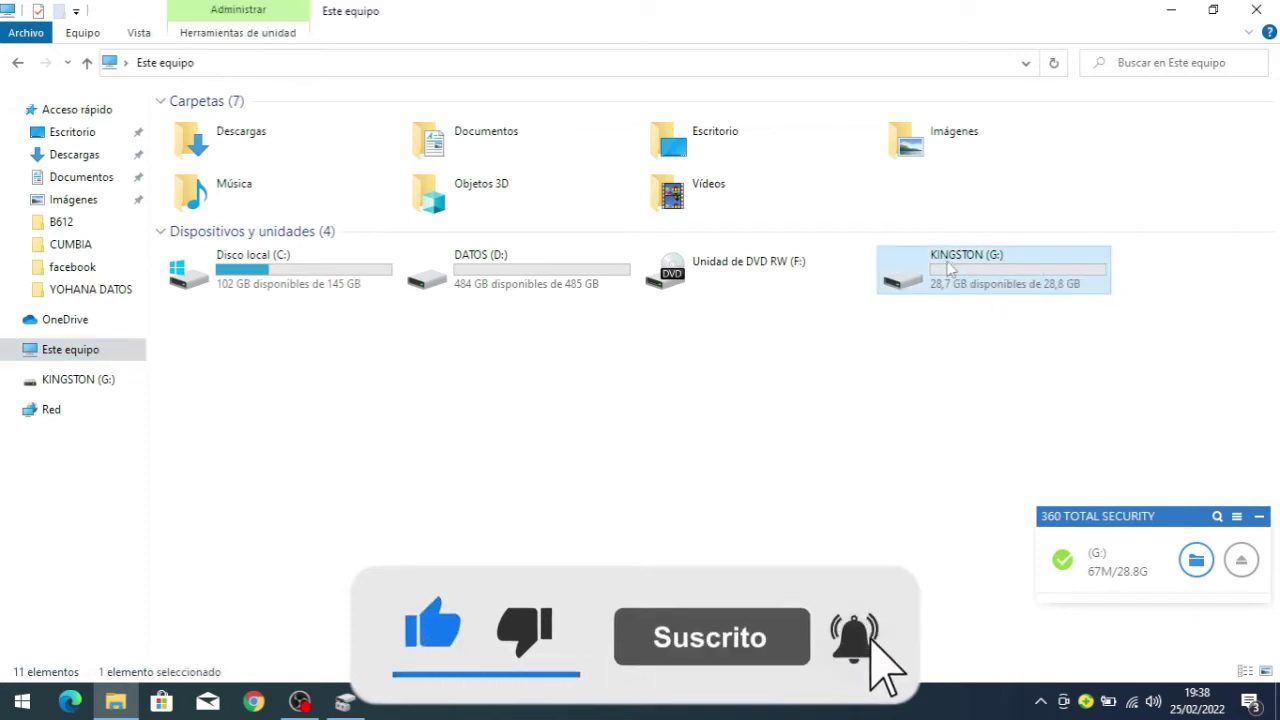
{"action": "right_click", "coordinate": [950, 268]}
{"action": "left_click", "coordinate": [1047, 530]}
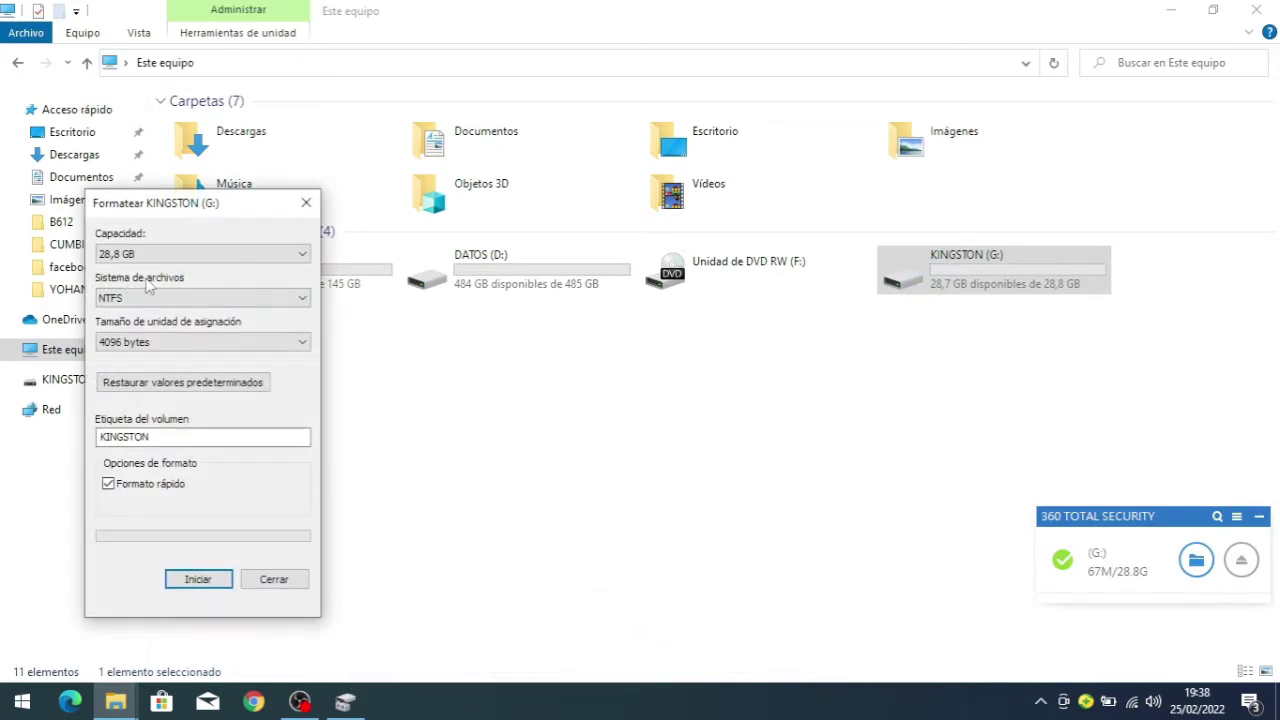
{"action": "left_click", "coordinate": [177, 298]}
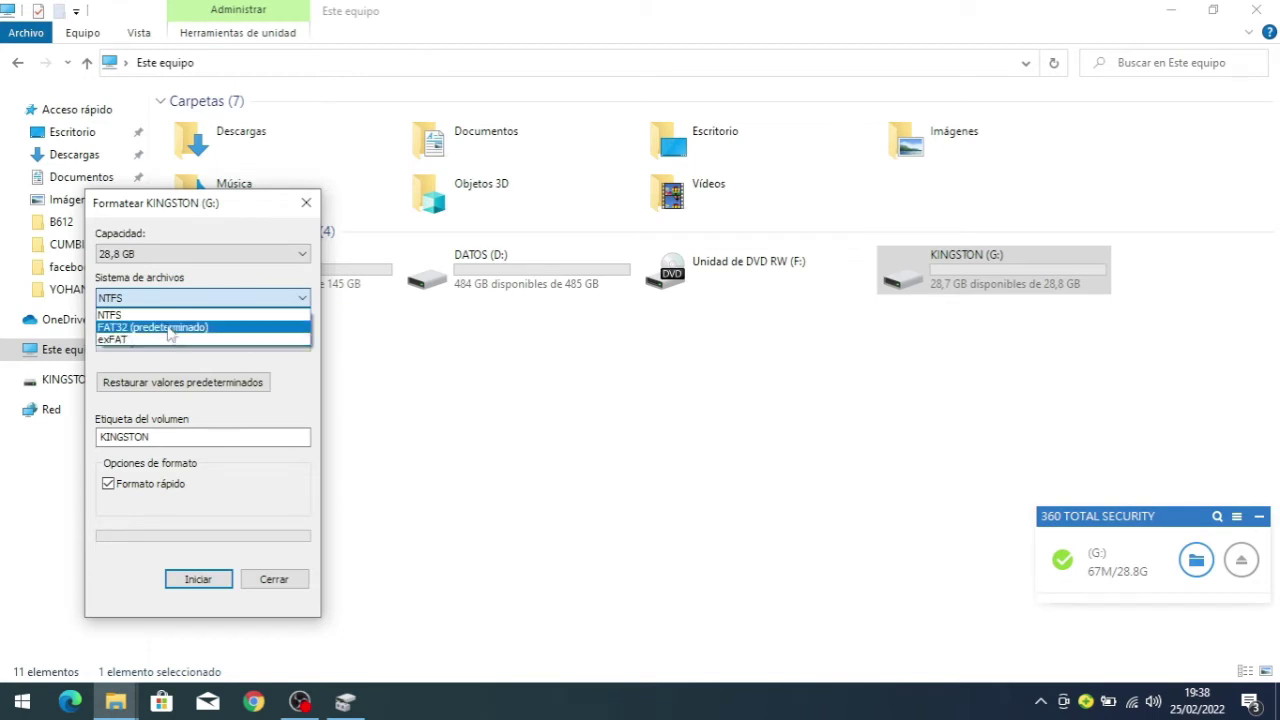
{"action": "left_click", "coordinate": [171, 316]}
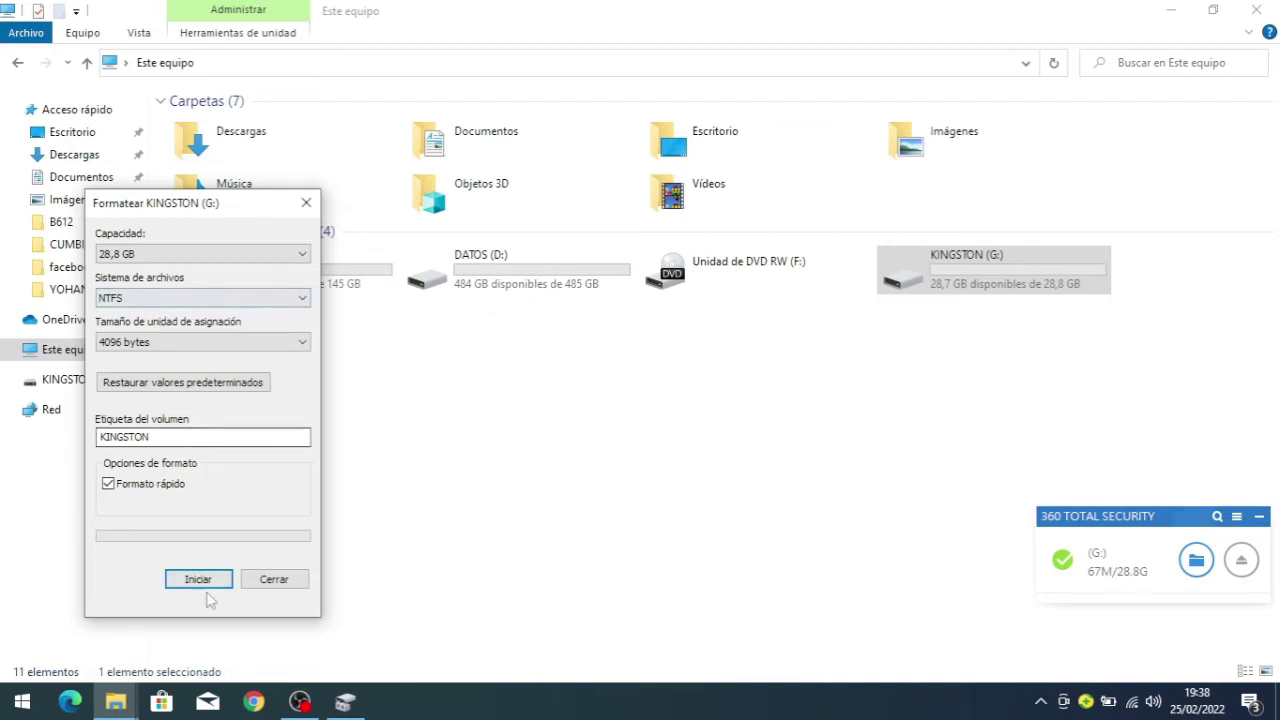
{"action": "left_click", "coordinate": [284, 579]}
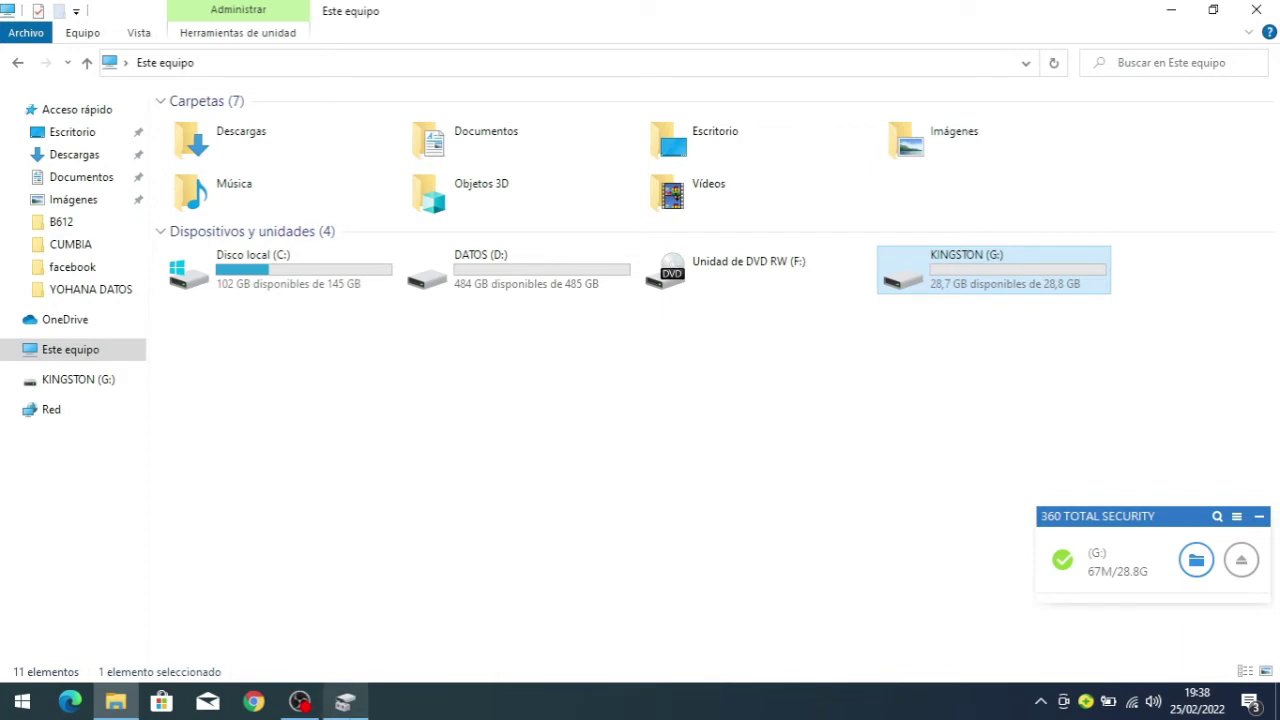
Step: Switch back to Disk Management and open the shrink settings for the KINGSTON (G:) volume on Disk 1
{"action": "left_click", "coordinate": [358, 704]}
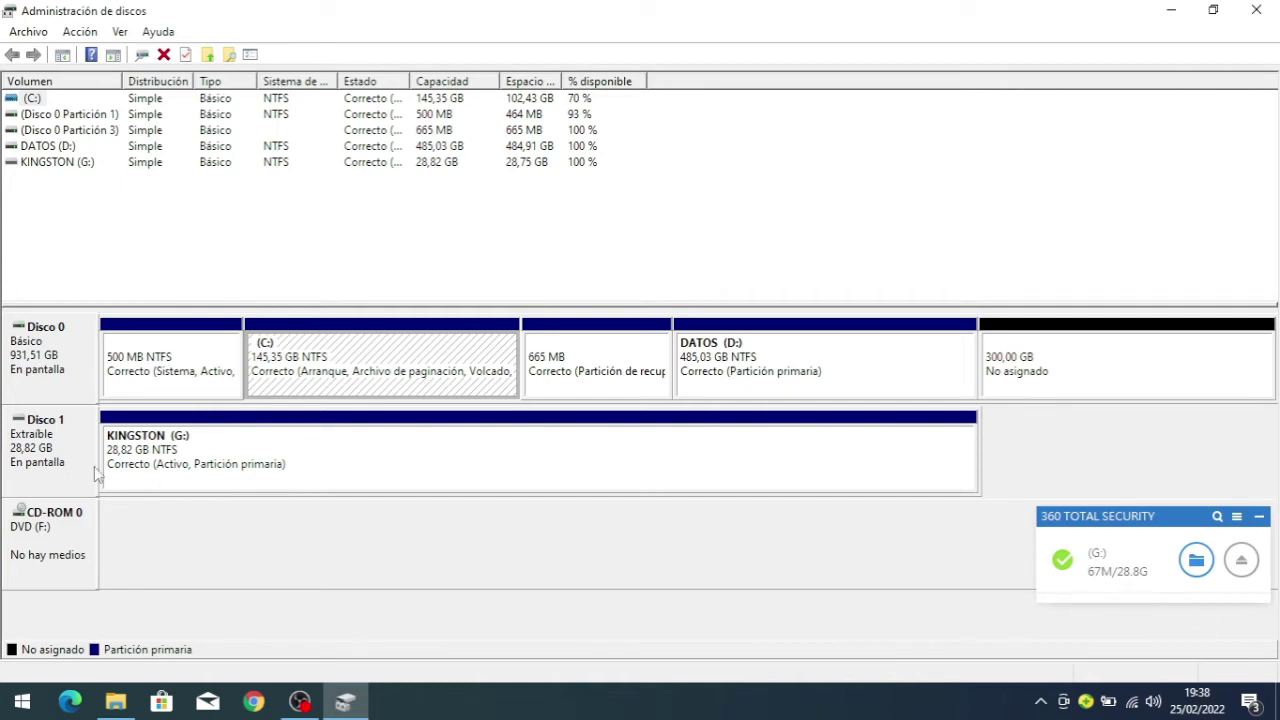
{"action": "left_click", "coordinate": [395, 565]}
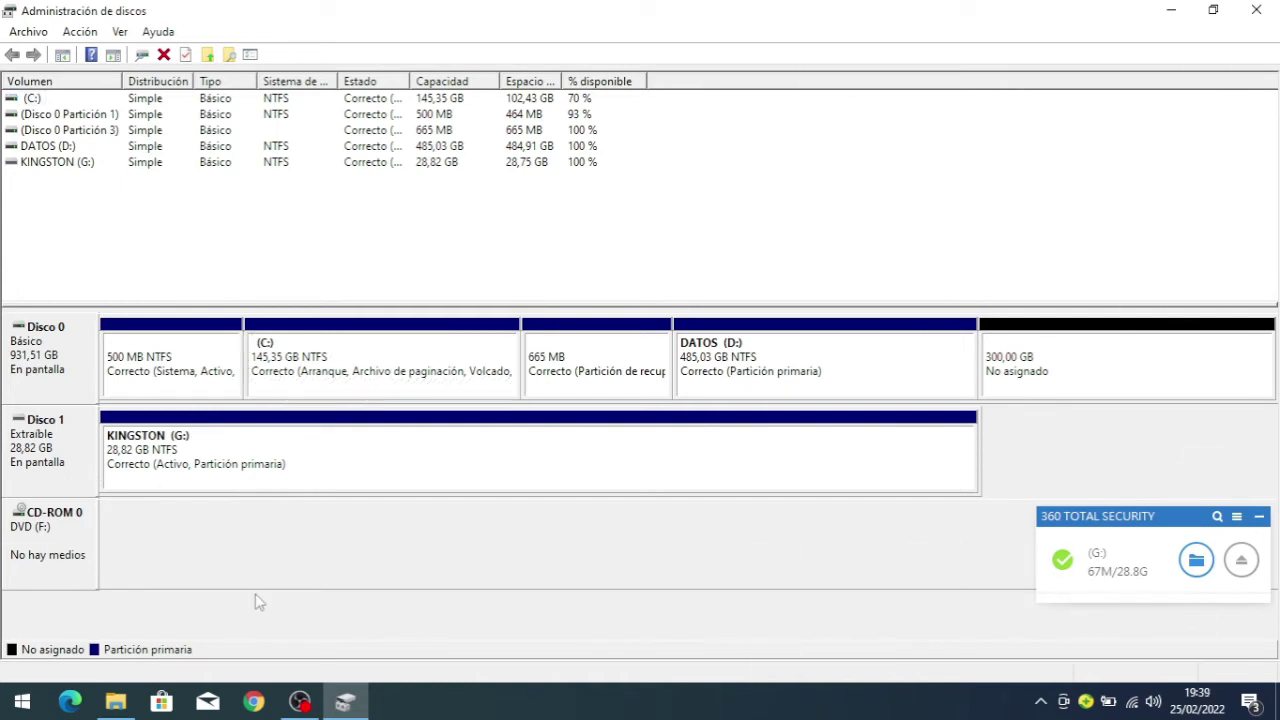
{"action": "left_click", "coordinate": [338, 469]}
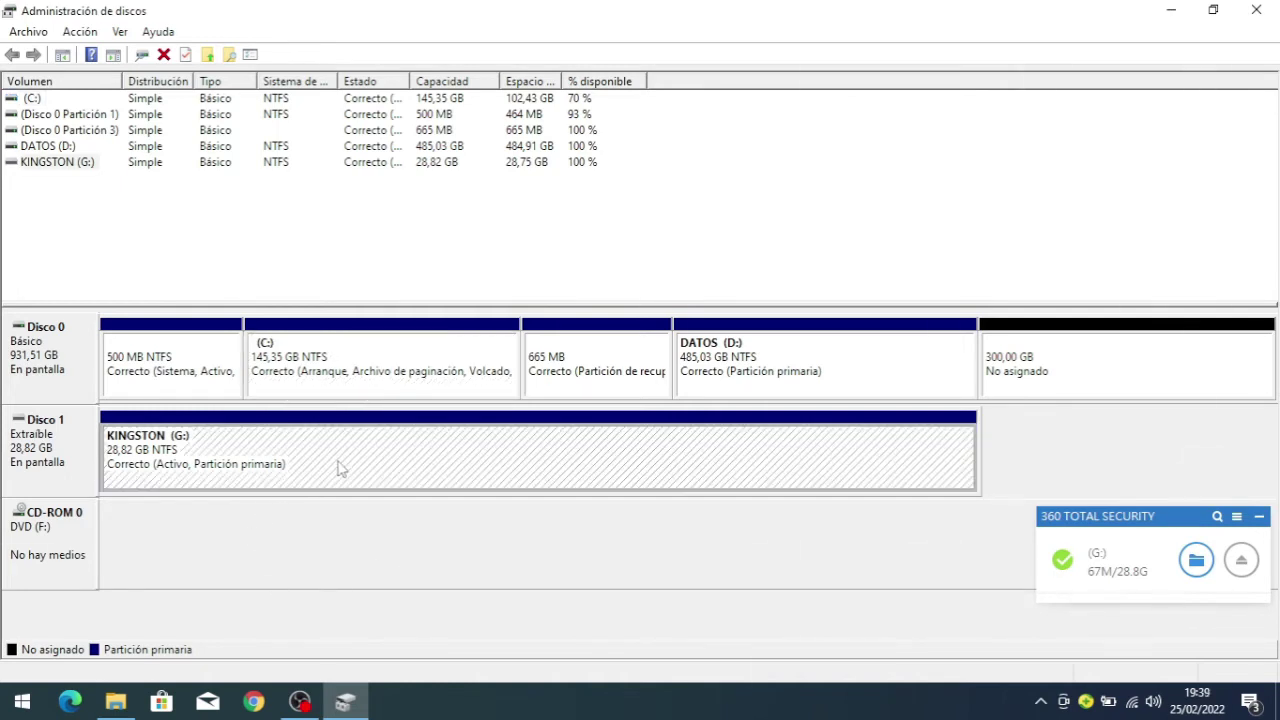
{"action": "right_click", "coordinate": [338, 469]}
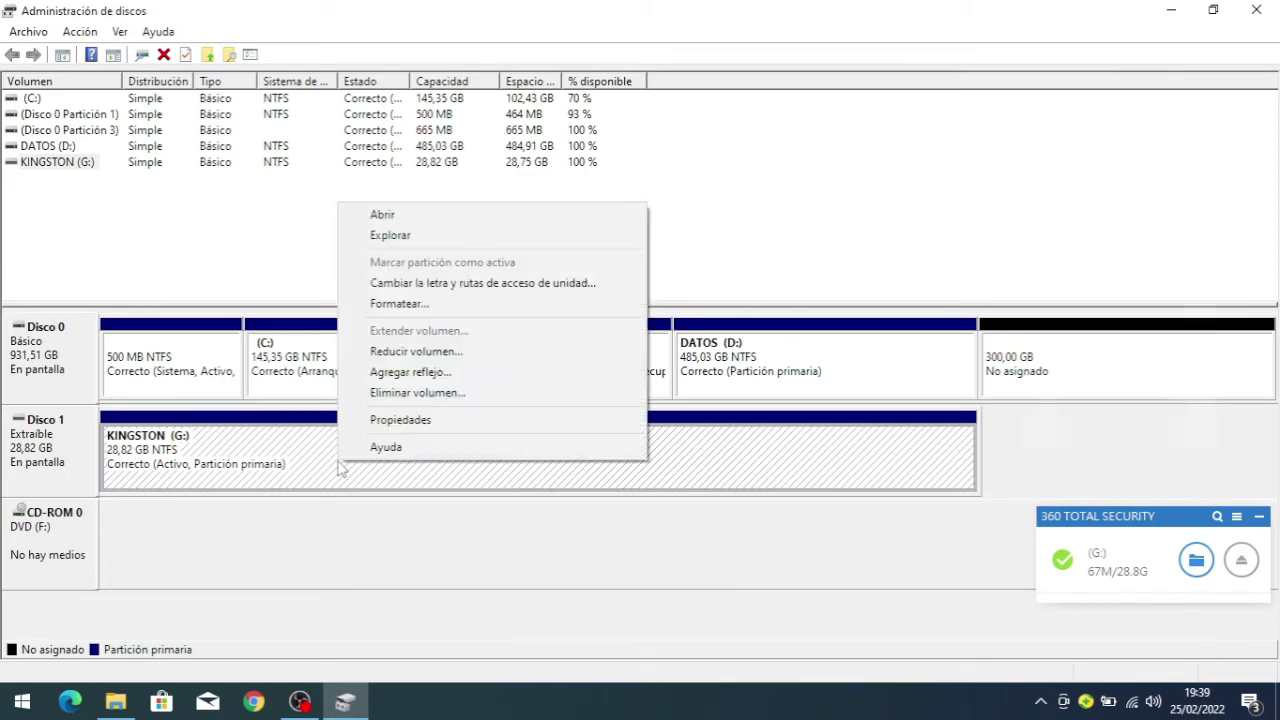
{"action": "left_click", "coordinate": [439, 356]}
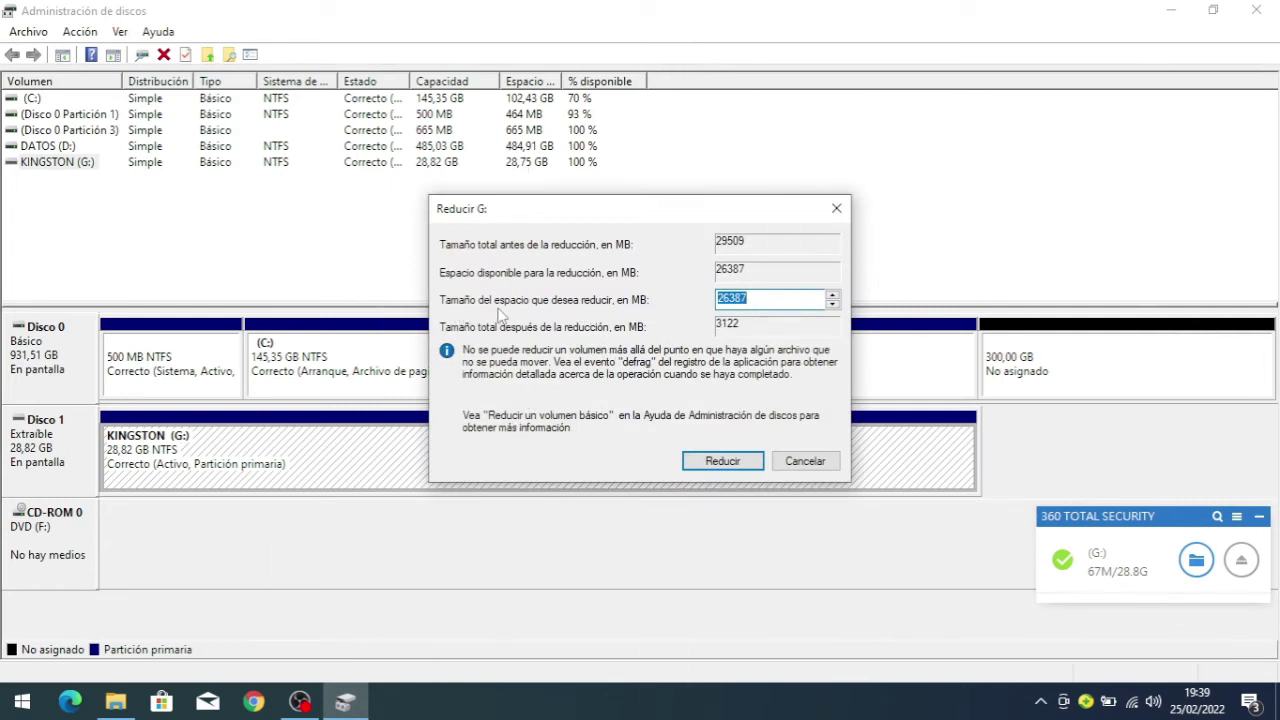
{"action": "left_click", "coordinate": [763, 298]}
Step: Open Calculator and multiply 16 by 1024 to convert 16 GB to megabytes
{"action": "key", "text": "super"}
{"action": "type", "text": "ca"}
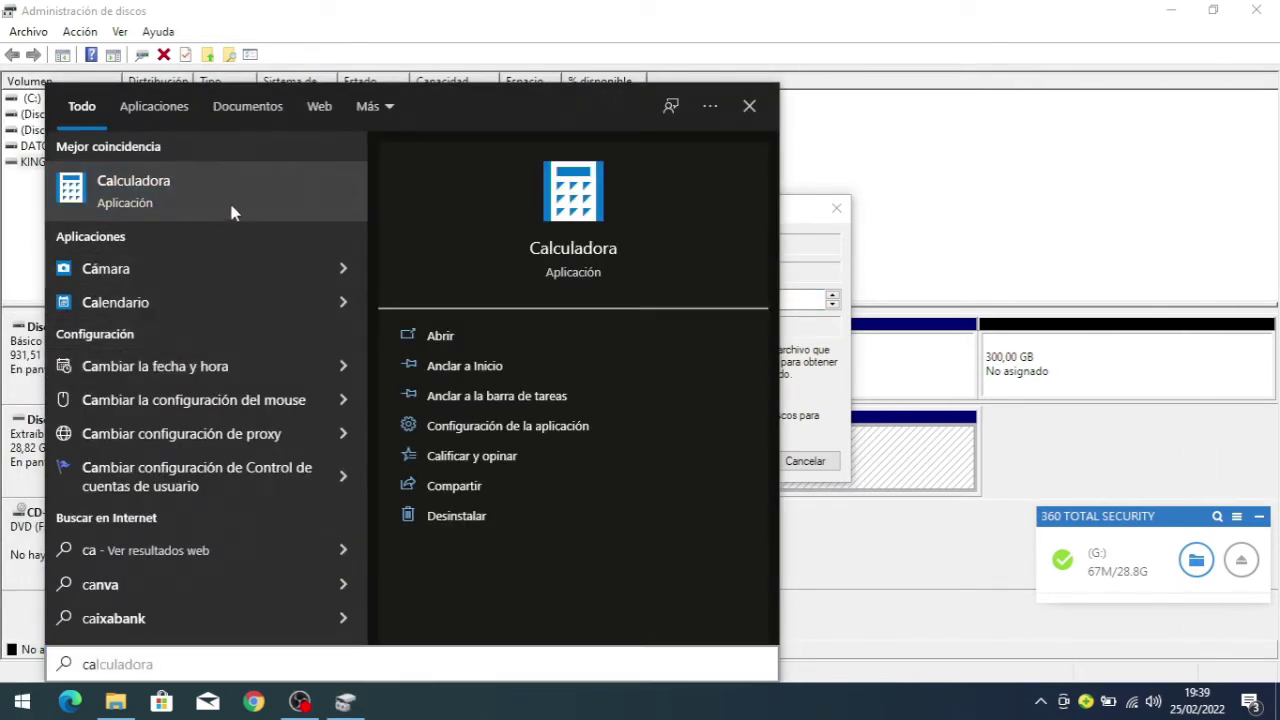
{"action": "left_click", "coordinate": [252, 205]}
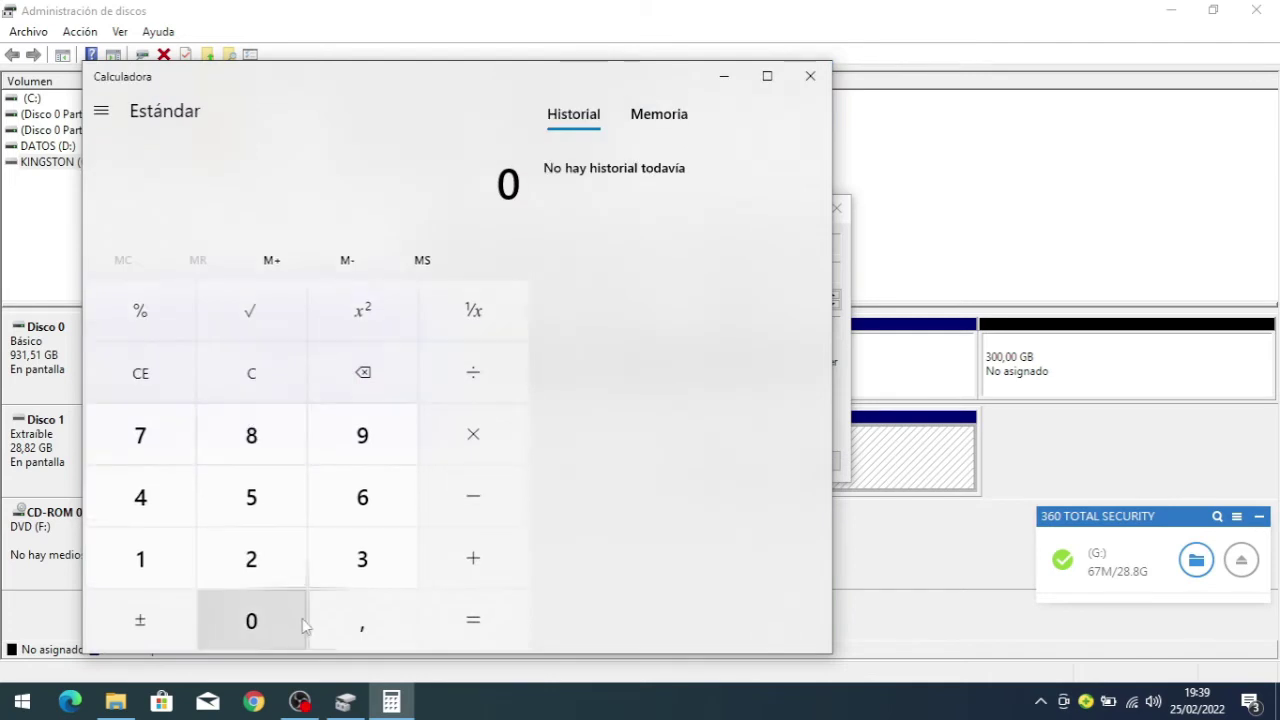
{"action": "left_click", "coordinate": [157, 563]}
{"action": "left_click", "coordinate": [363, 492]}
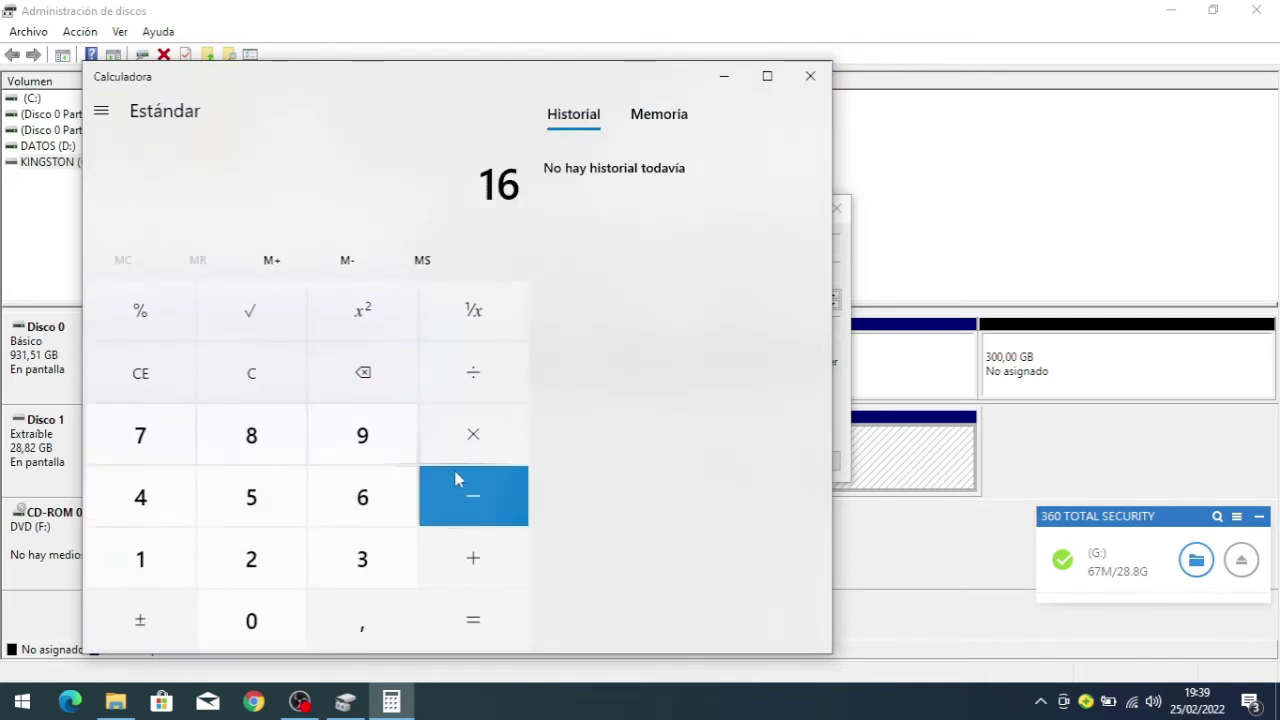
{"action": "left_click", "coordinate": [460, 445]}
{"action": "left_click", "coordinate": [157, 562]}
{"action": "left_click", "coordinate": [251, 620]}
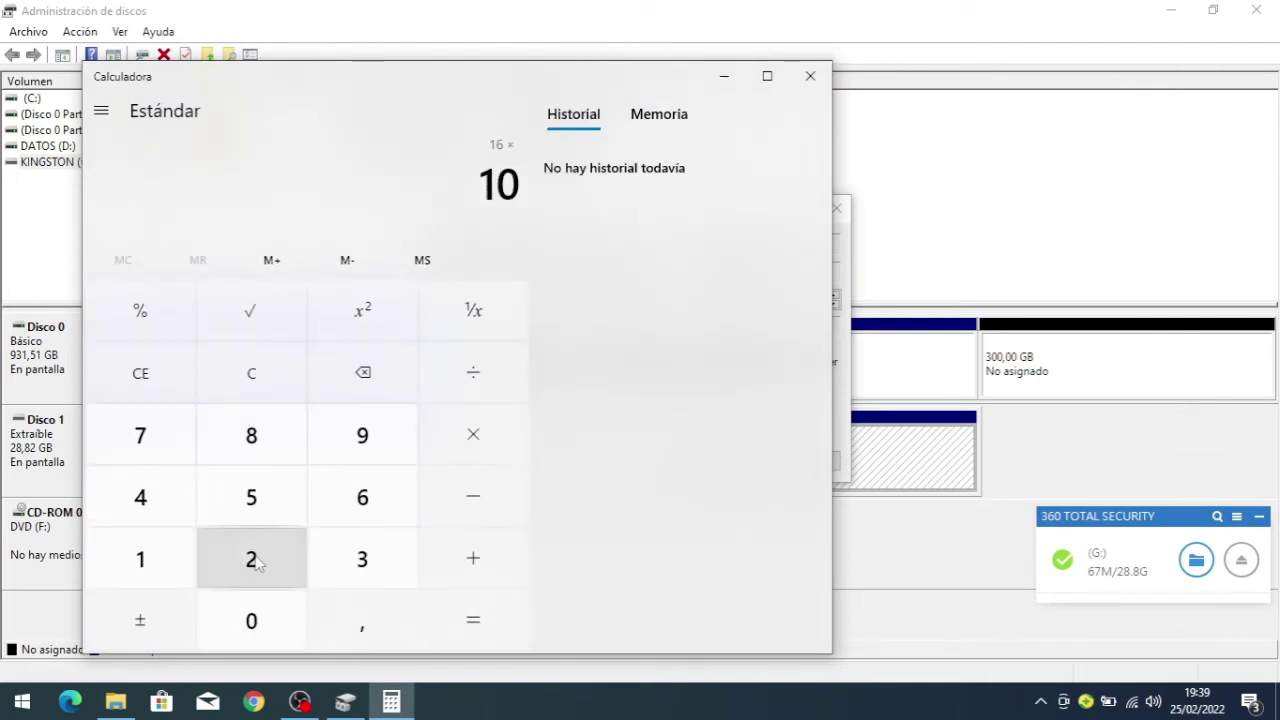
{"action": "left_click", "coordinate": [251, 559]}
{"action": "left_click", "coordinate": [160, 488]}
{"action": "left_click", "coordinate": [491, 624]}
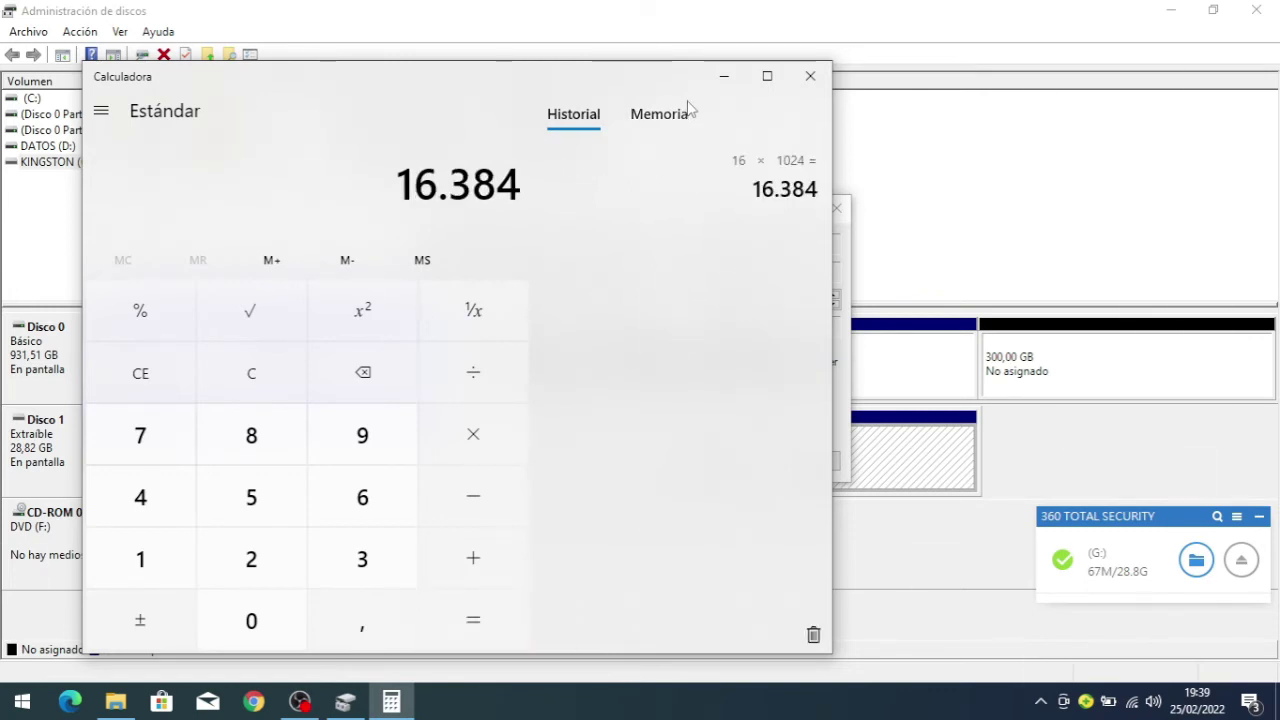
Step: Minimize Calculator and shrink the KINGSTON (G:) volume by 16384 MB
{"action": "left_click", "coordinate": [724, 76]}
{"action": "left_click_drag", "start_coordinate": [763, 297], "coordinate": [616, 281]}
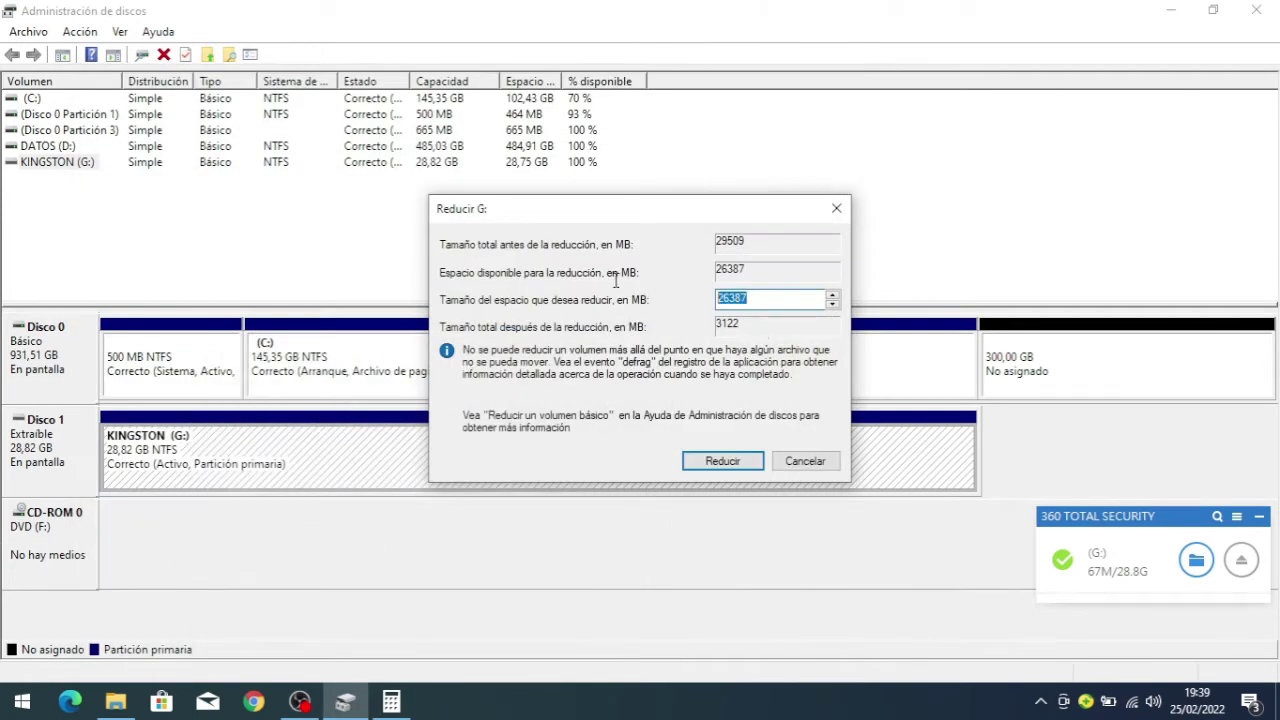
{"action": "type", "text": "16384"}
{"action": "left_click", "coordinate": [723, 461]}
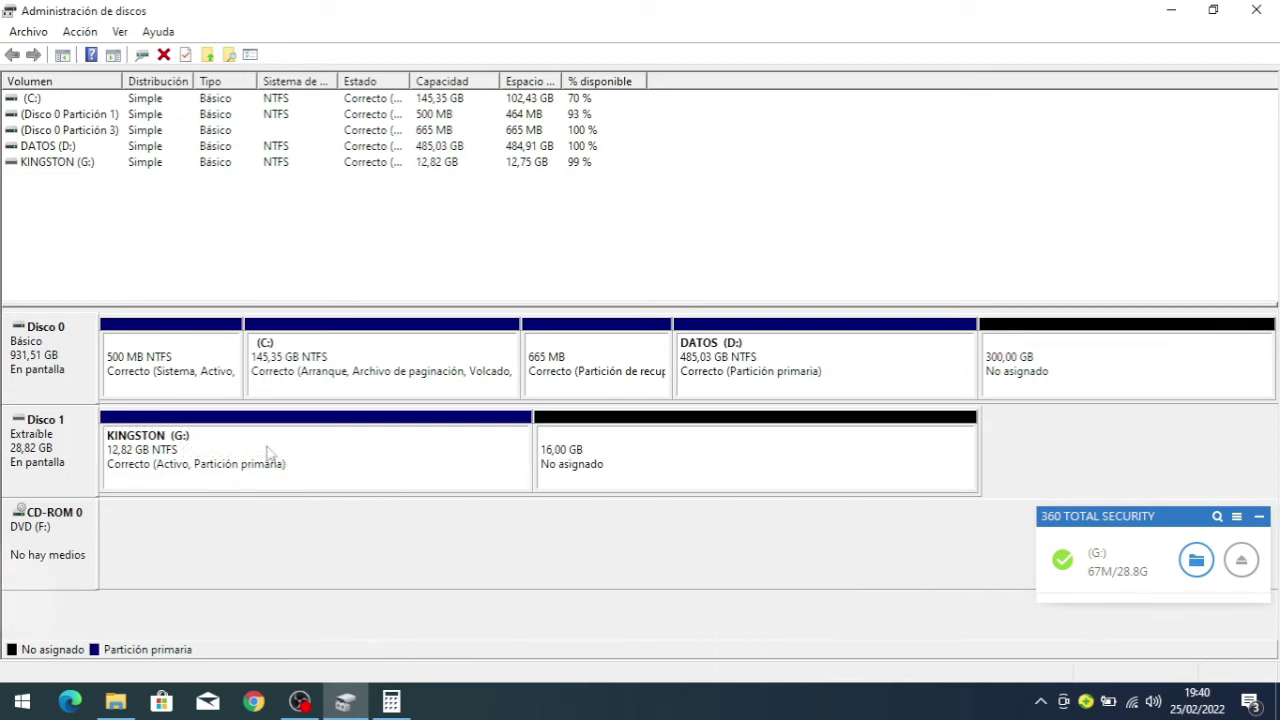
Step: Start a new simple volume in the unallocated space on Disk 1, accepting the maximum size of 16383 MB
{"action": "left_click", "coordinate": [720, 472]}
{"action": "right_click", "coordinate": [720, 470]}
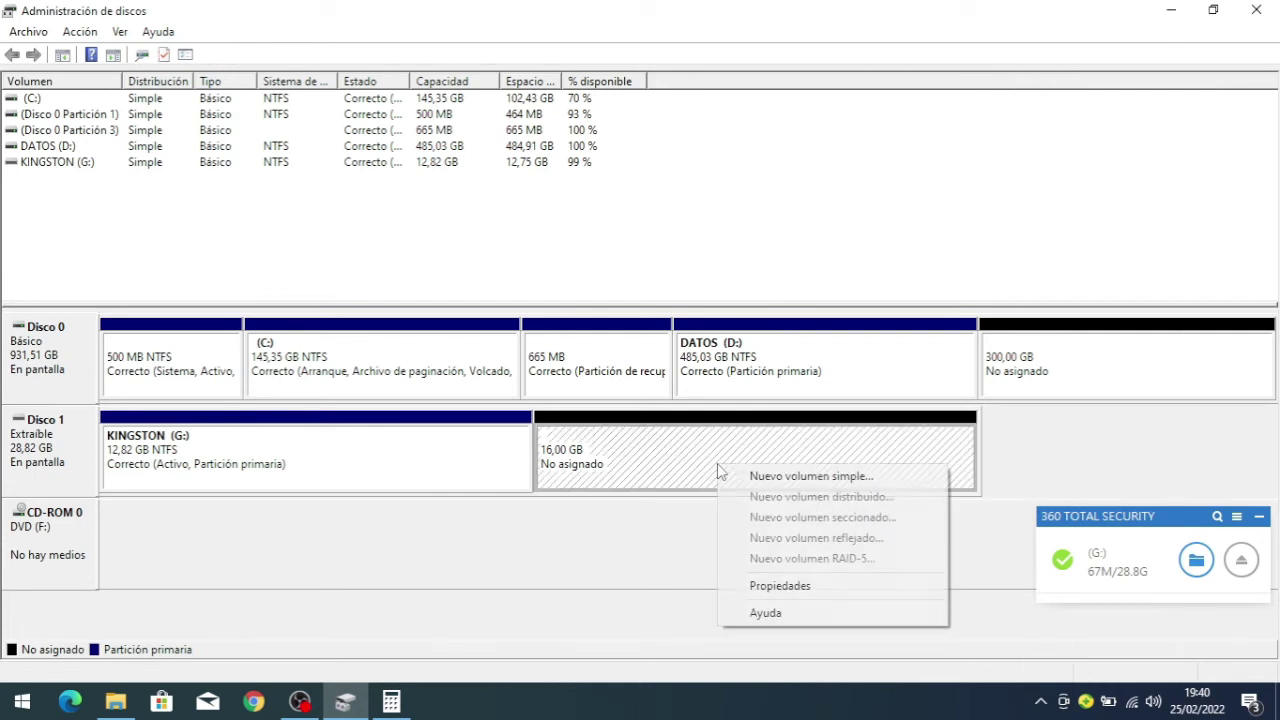
{"action": "left_click", "coordinate": [781, 478]}
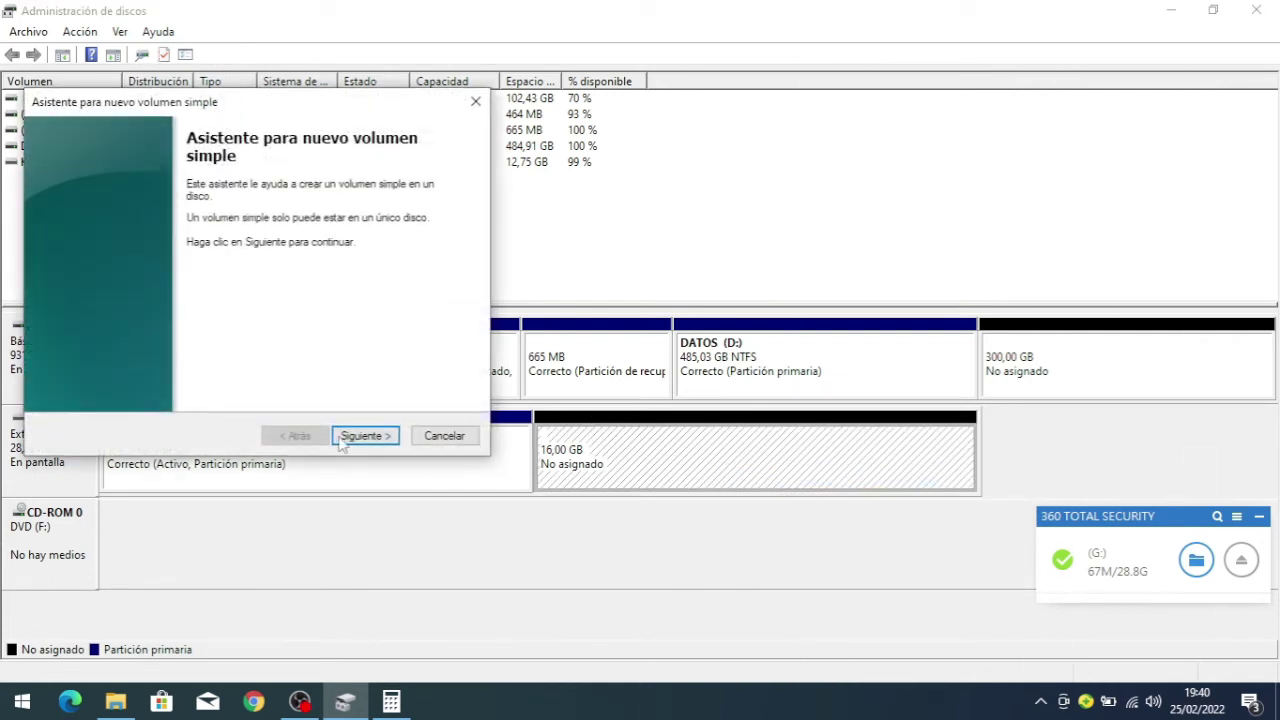
{"action": "left_click", "coordinate": [373, 435]}
{"action": "left_click", "coordinate": [366, 440]}
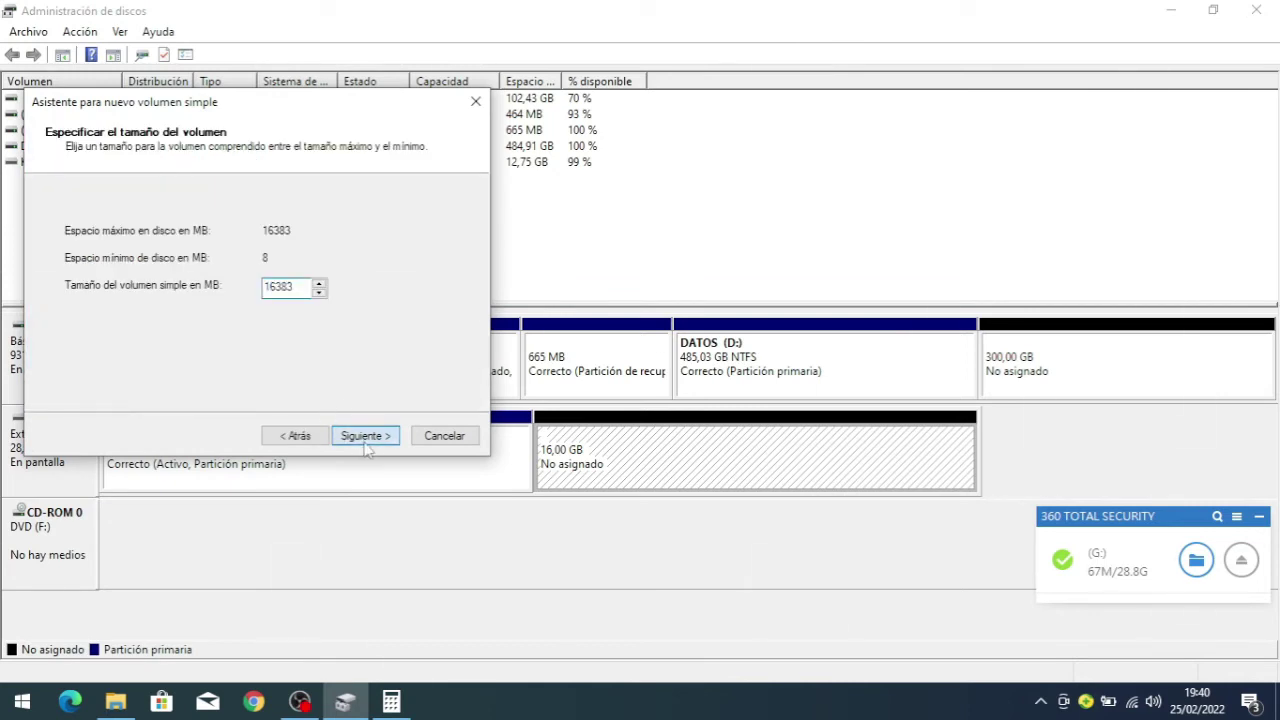
Step: Assign drive letter H to the new volume
{"action": "left_click", "coordinate": [338, 232]}
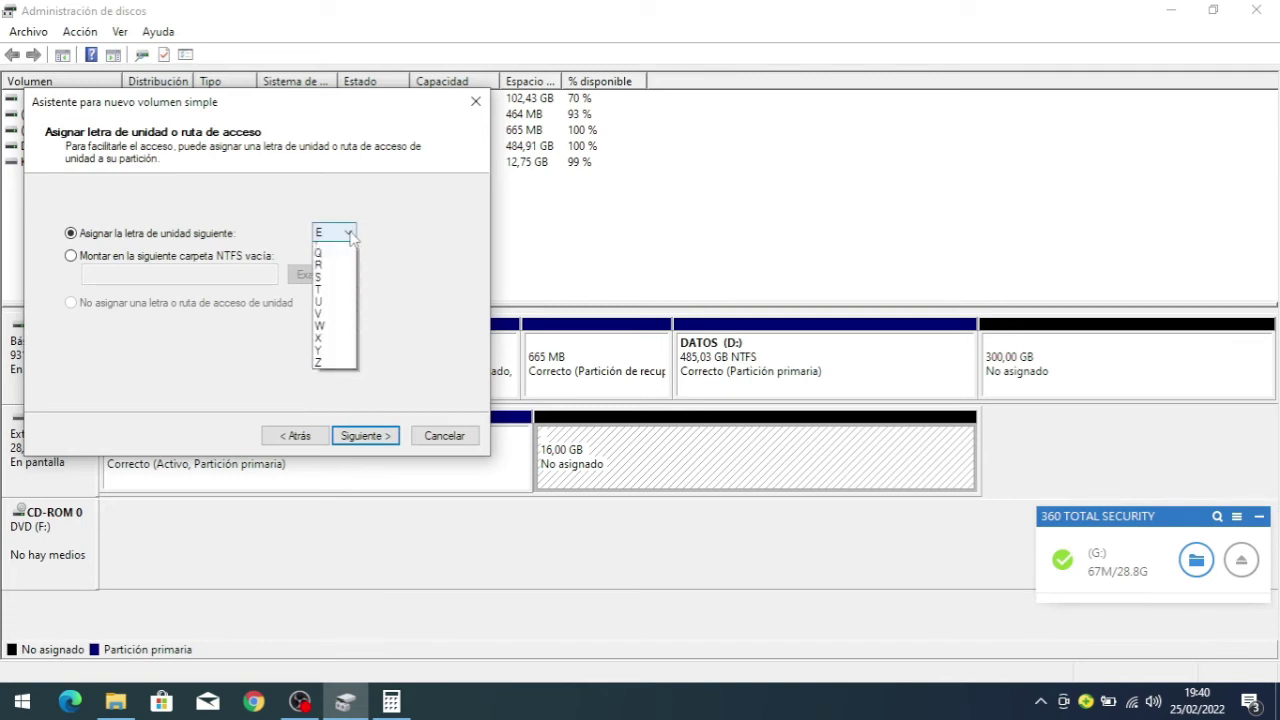
{"action": "left_click", "coordinate": [332, 272]}
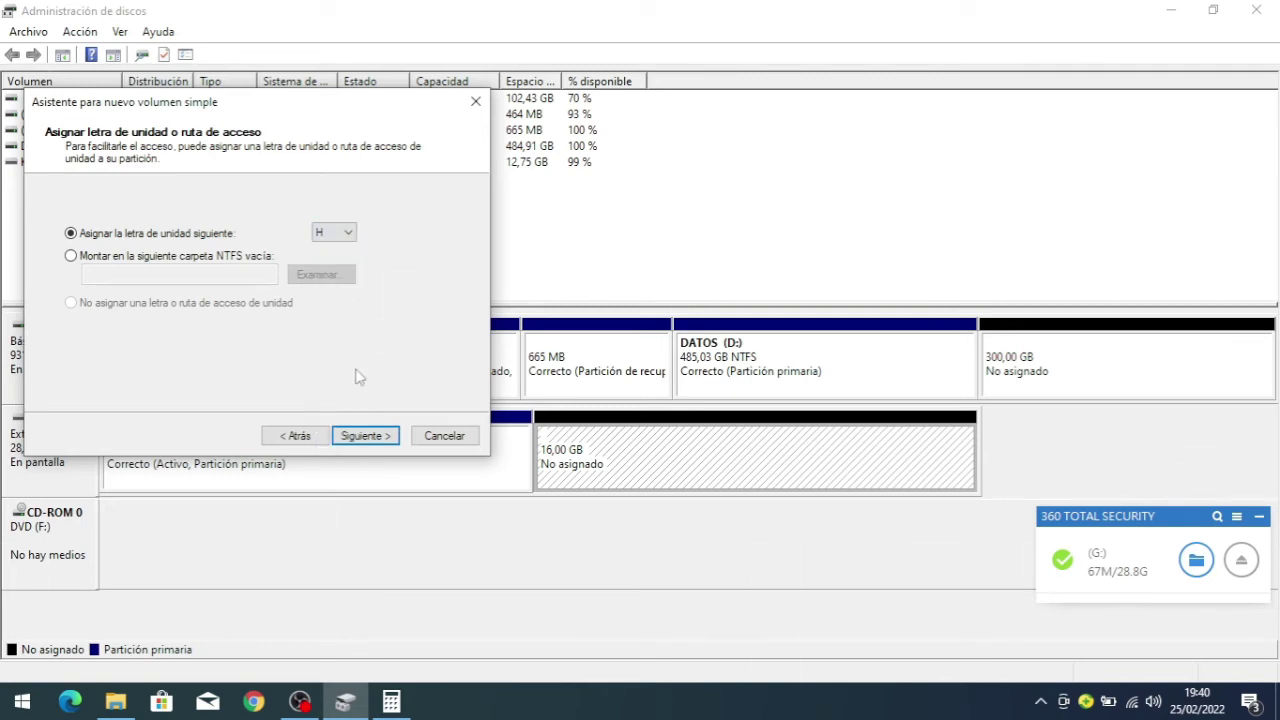
{"action": "left_click", "coordinate": [368, 436]}
Step: Label the new volume USB 2, keep FAT32 with quick format, and finish creating it
{"action": "left_click_drag", "start_coordinate": [371, 324], "coordinate": [283, 324]}
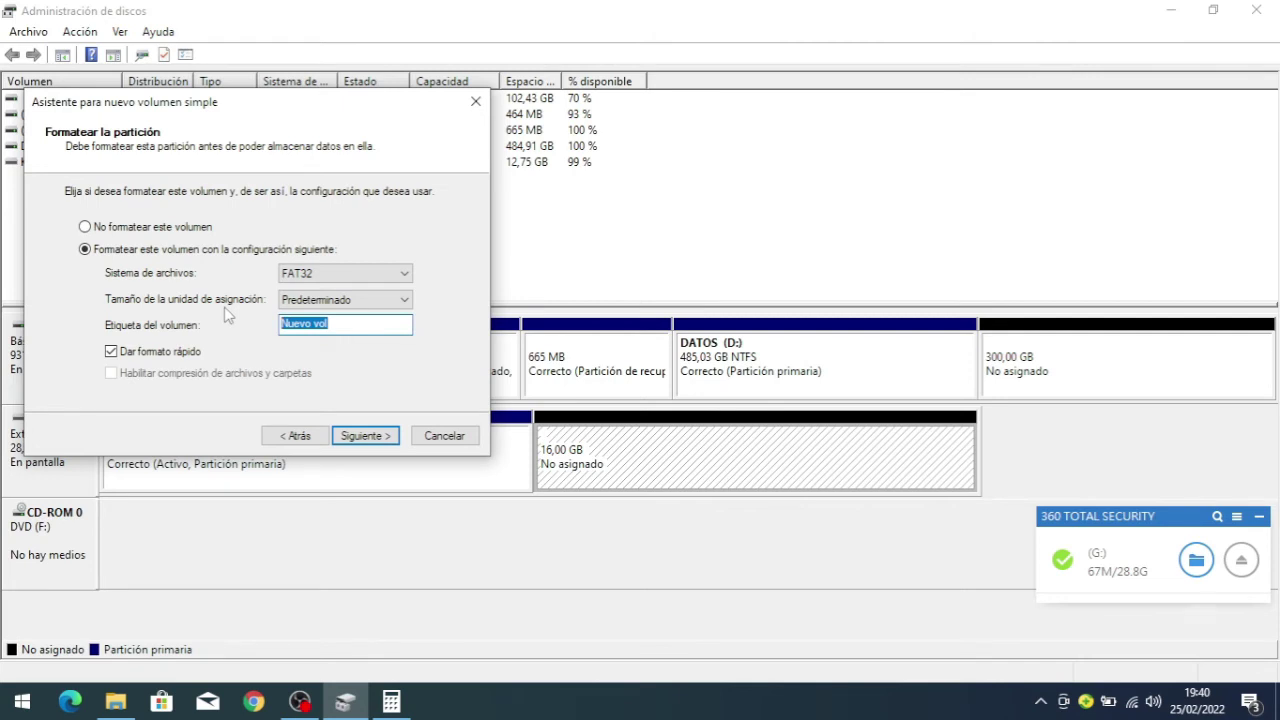
{"action": "key", "text": "BackSpace"}
{"action": "left_click", "coordinate": [366, 436]}
{"action": "left_click", "coordinate": [366, 436]}
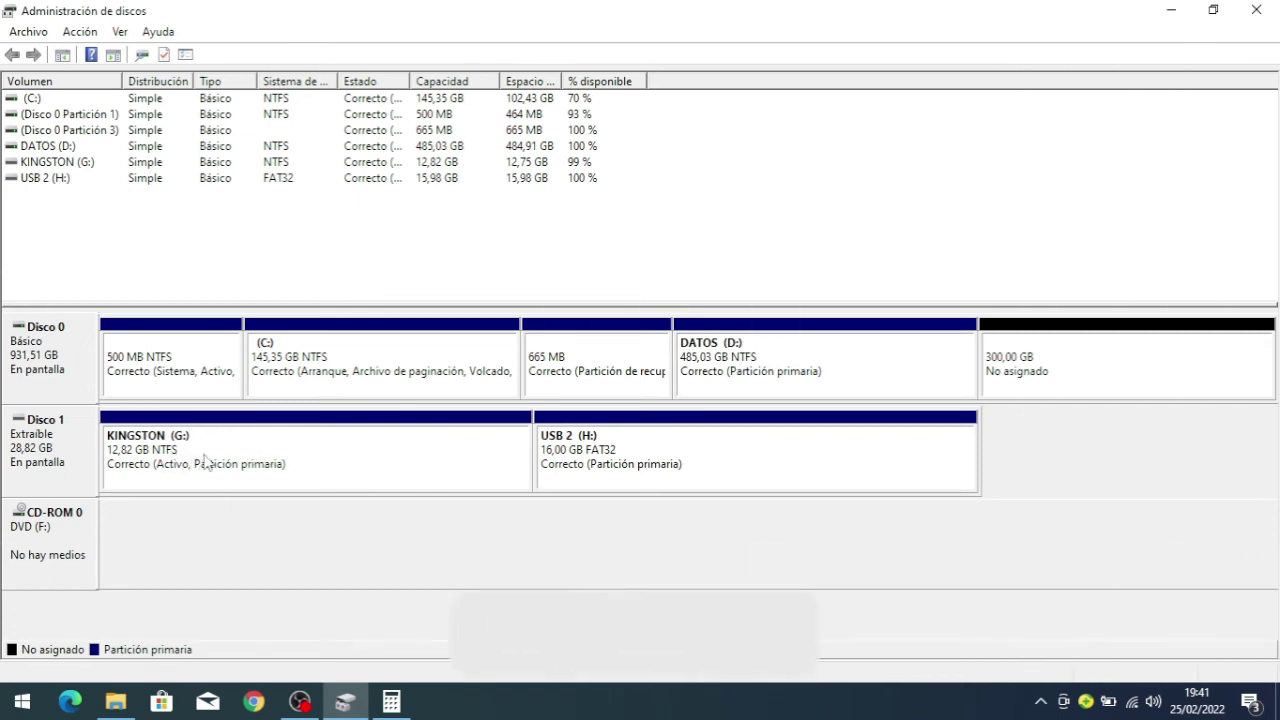
Step: Check the KINGSTON (G:) and USB 2 (H:) partitions in Disk Management, and open each drive in File Explorer to view its contents
{"action": "left_click", "coordinate": [183, 461]}
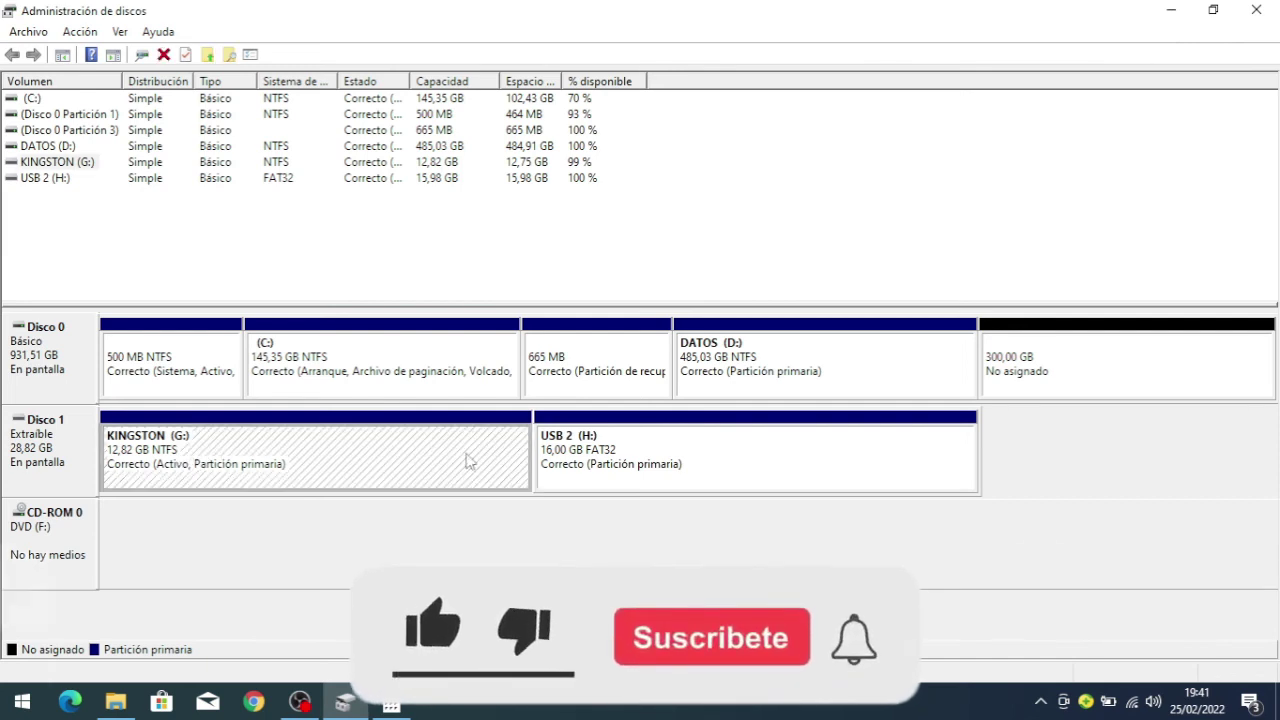
{"action": "left_click", "coordinate": [586, 456]}
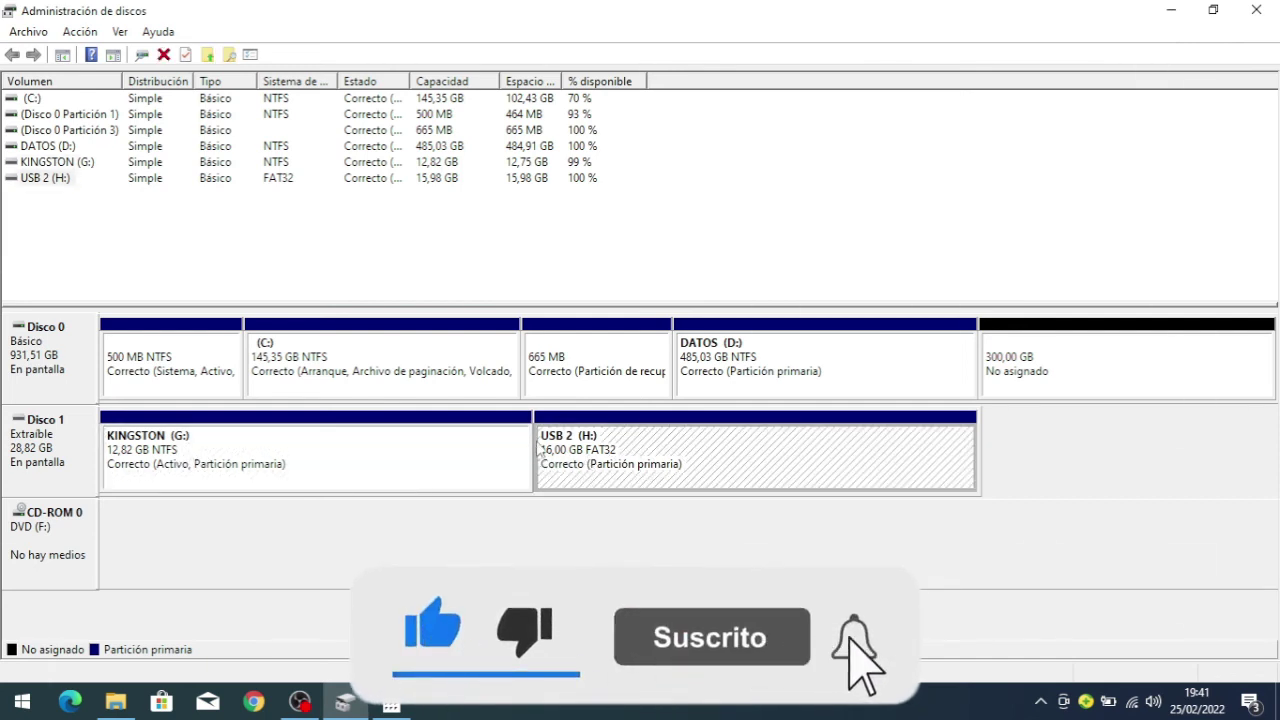
{"action": "left_click", "coordinate": [116, 704]}
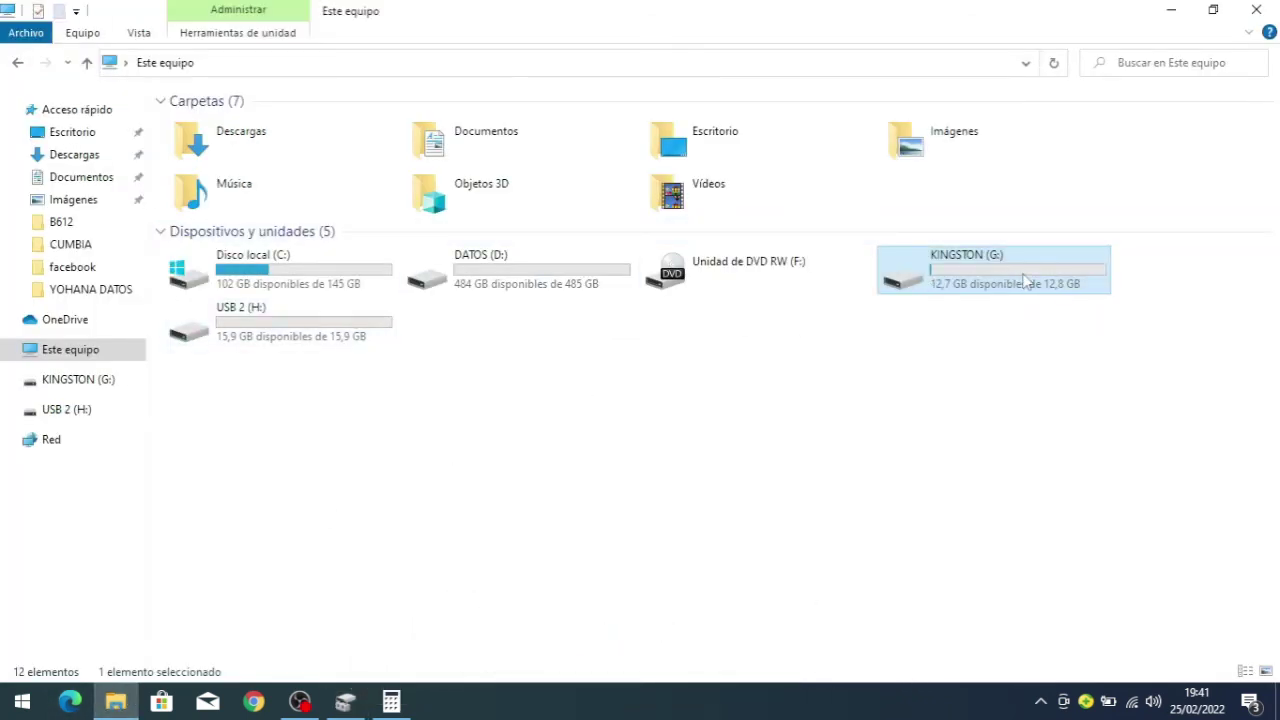
{"action": "double_click", "coordinate": [928, 292]}
{"action": "key", "text": "alt+Left"}
{"action": "double_click", "coordinate": [272, 334]}
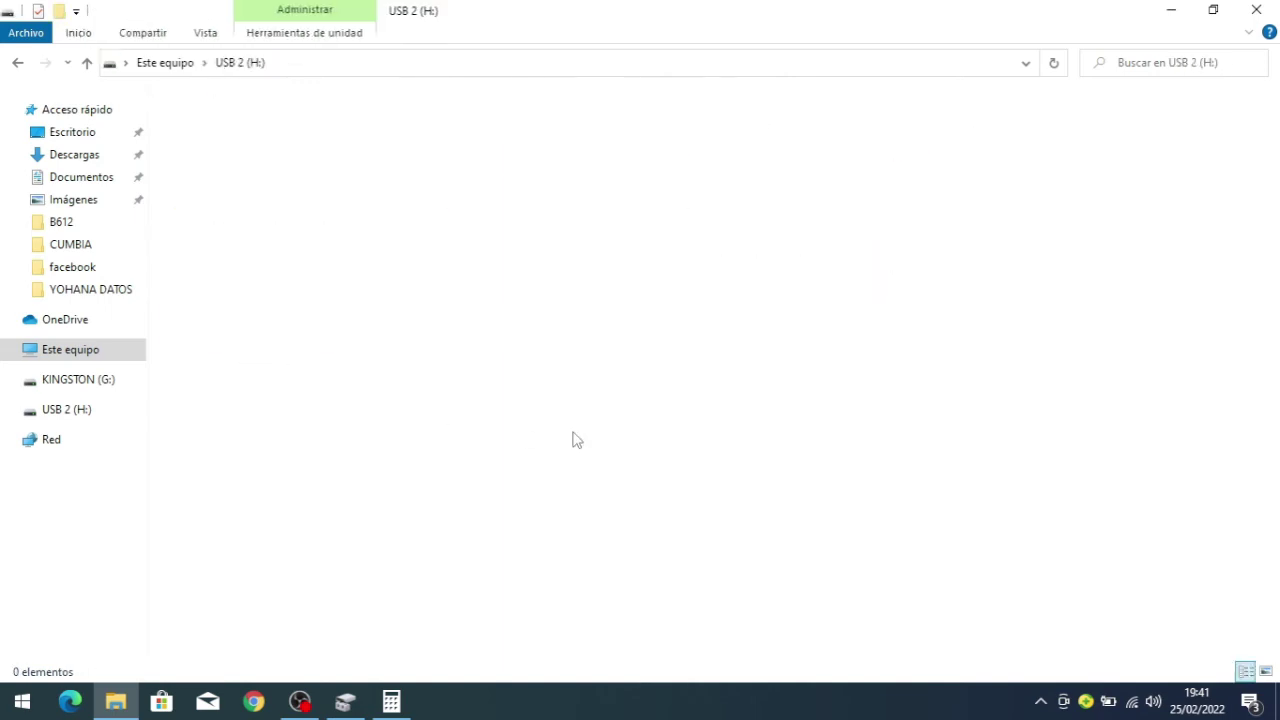
{"action": "key", "text": "alt+Left"}
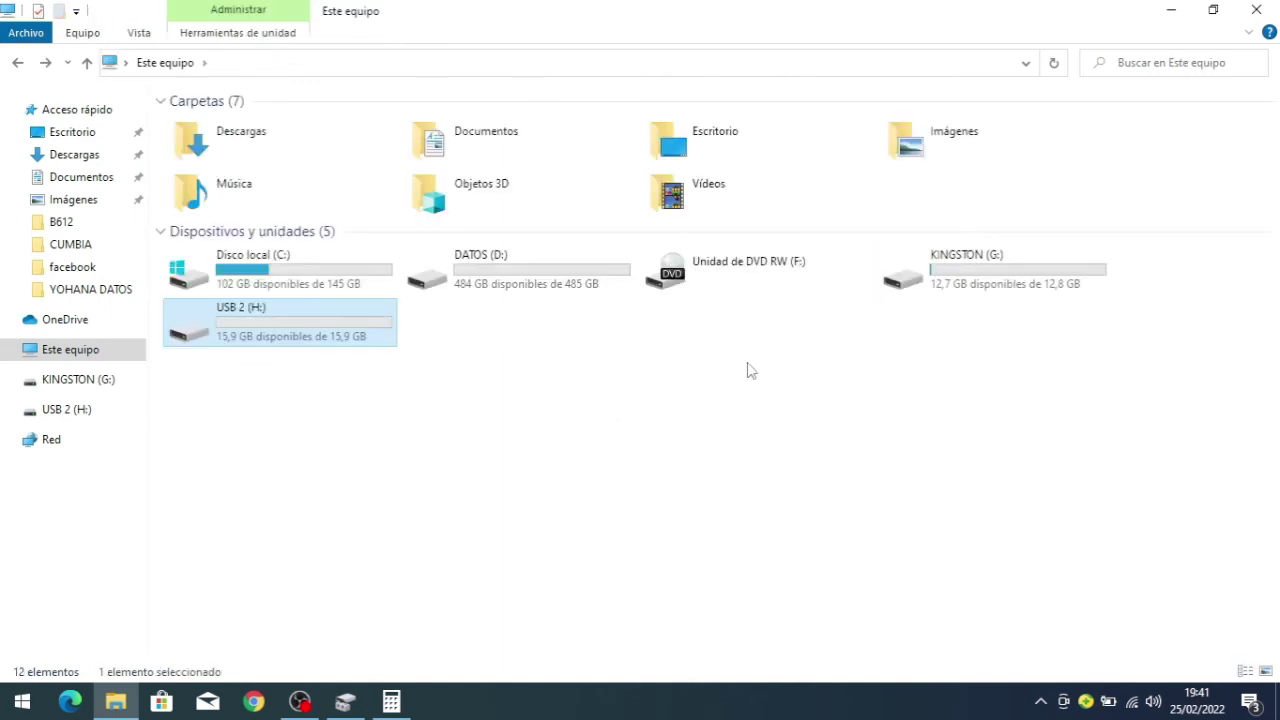